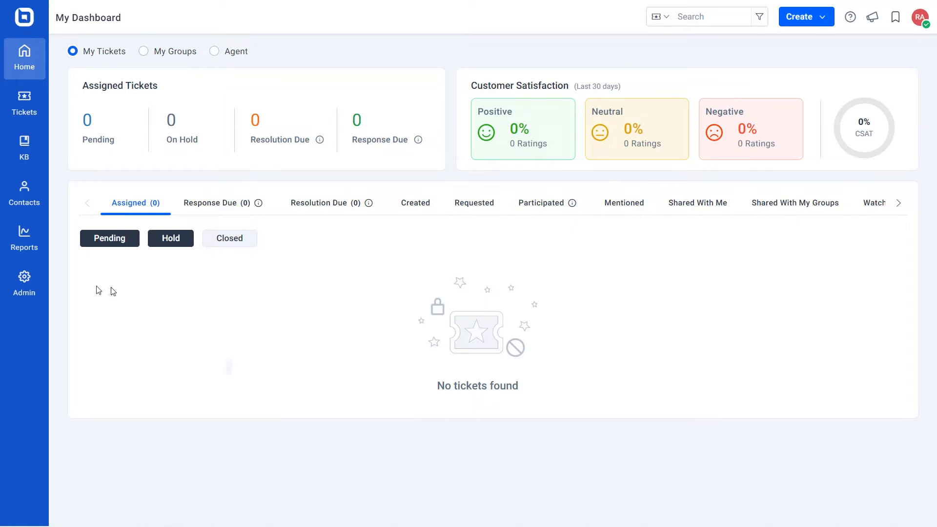
# Start a new role in the roles and permissions configuration and name it Support Lead.
pyautogui.click(38, 281)
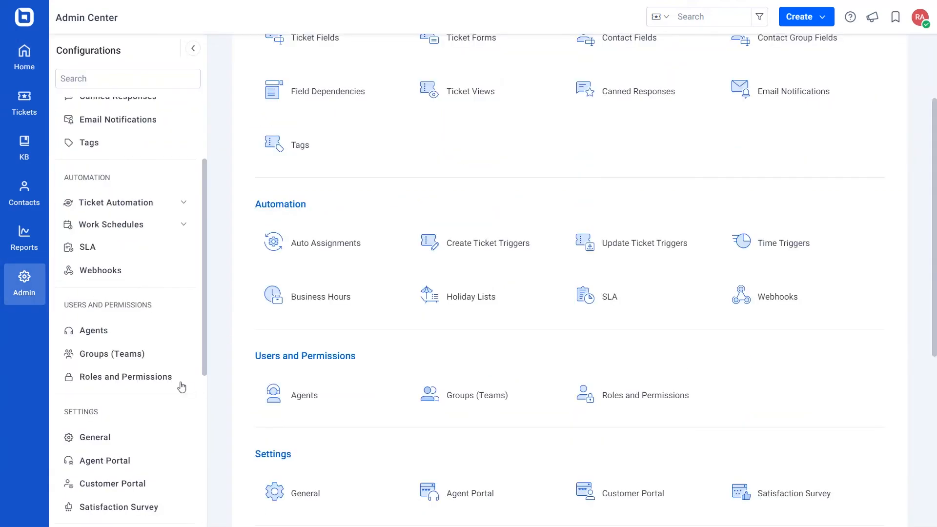
pyautogui.click(179, 385)
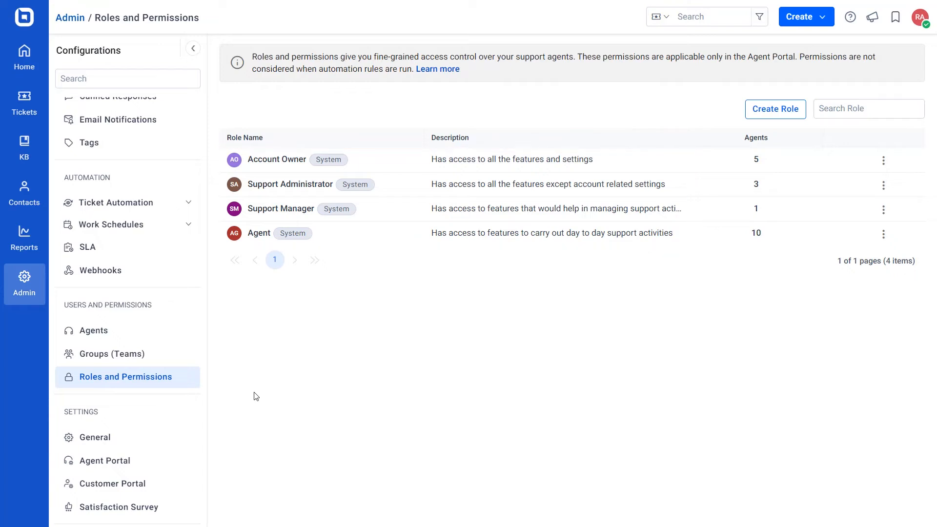
pyautogui.click(781, 114)
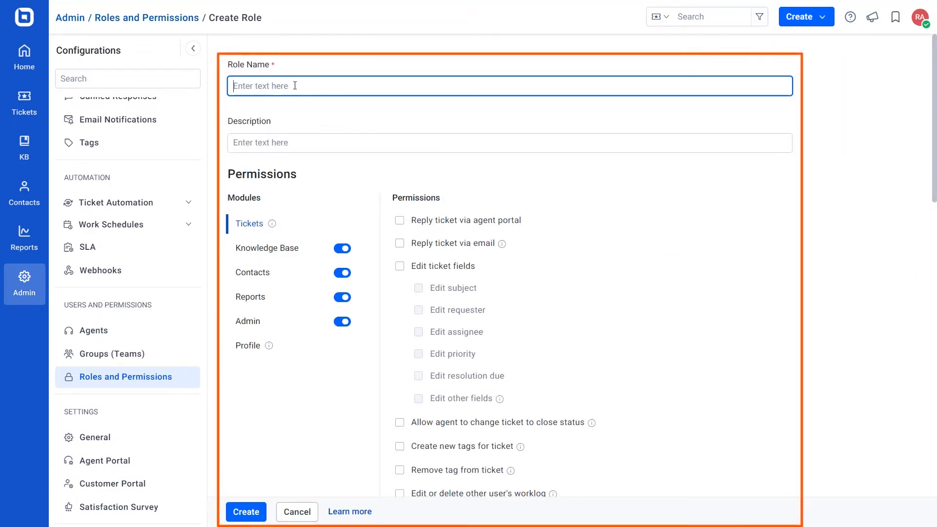
pyautogui.write('S')
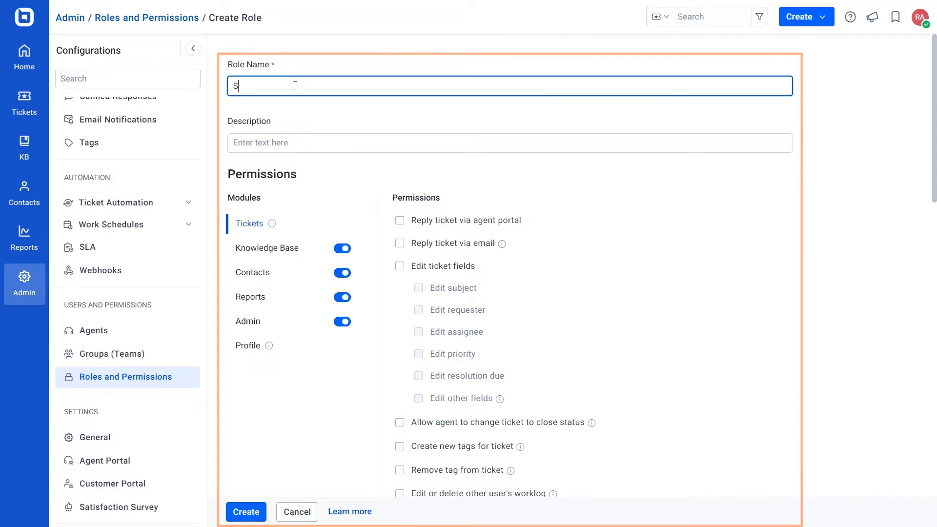
pyautogui.write('upport Lead')
# Grant the Support Lead role the Manage brands permission of the Admin module and create the role.
pyautogui.click(286, 321)
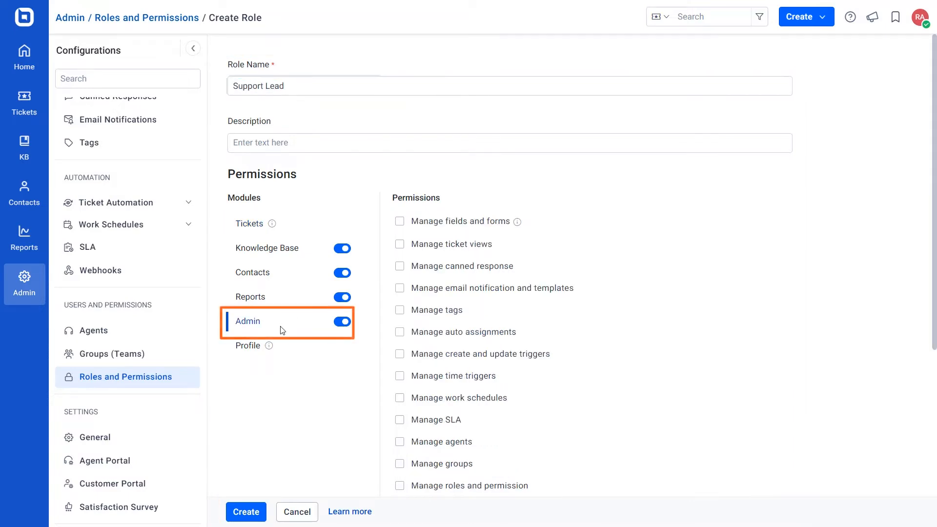
pyautogui.scroll(-1, 355, 383)
pyautogui.scroll(-1, 355, 382)
pyautogui.scroll(1, 359, 385)
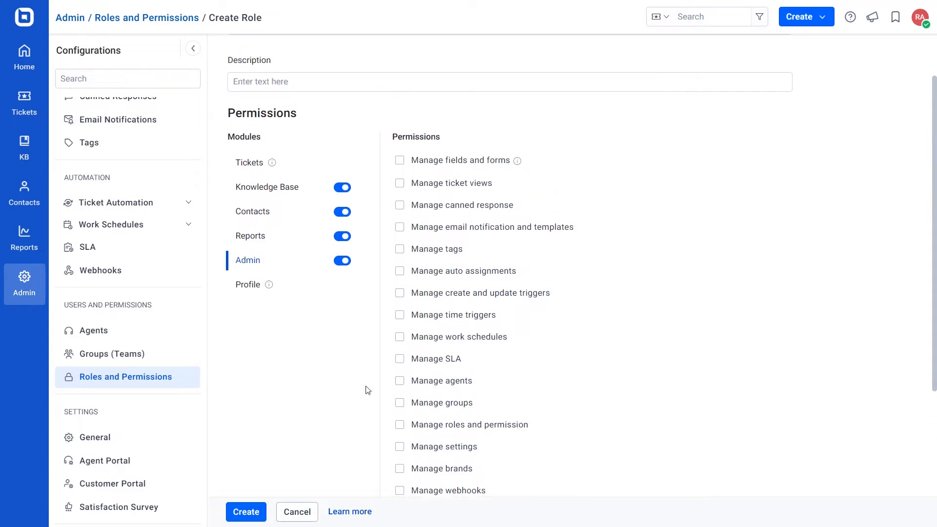
pyautogui.click(400, 470)
pyautogui.click(246, 512)
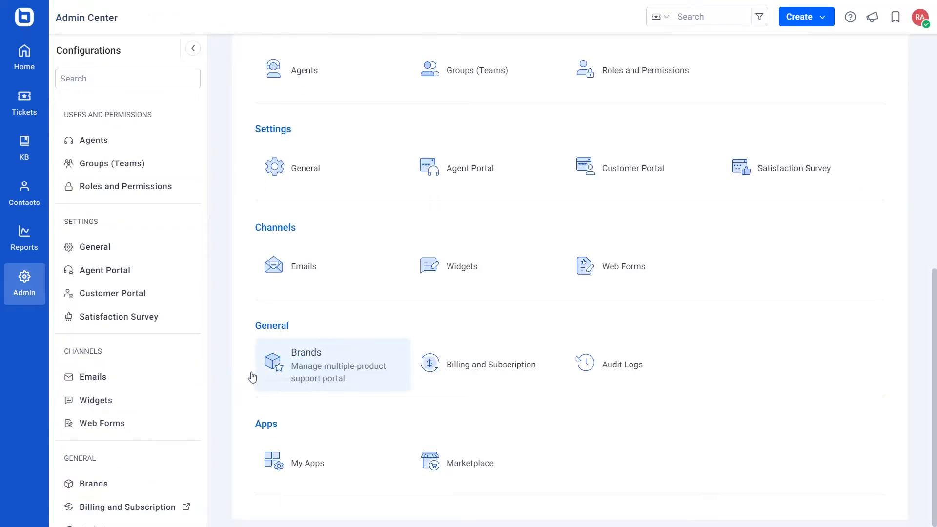
# Add a brand named Healthcare with the subdomain healthcaresupport in the brands configuration.
pyautogui.click(308, 387)
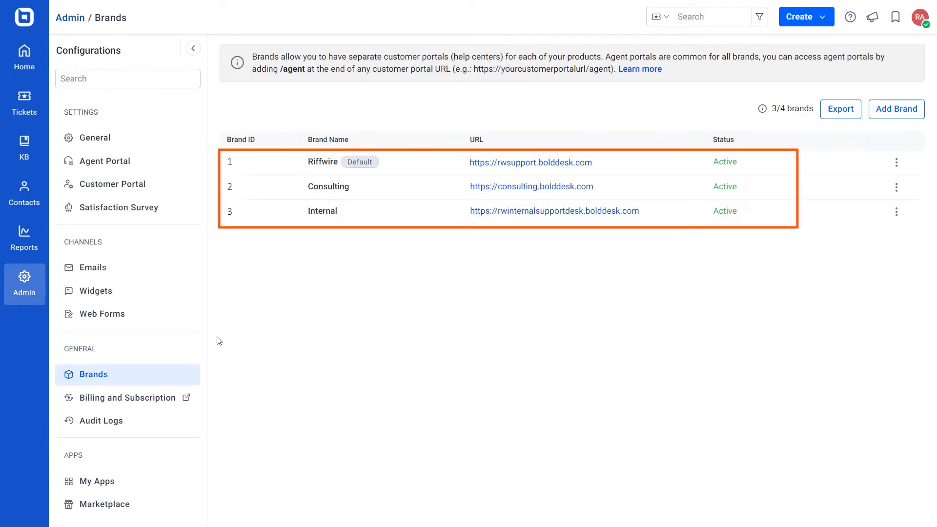
pyautogui.click(897, 115)
pyautogui.write('H')
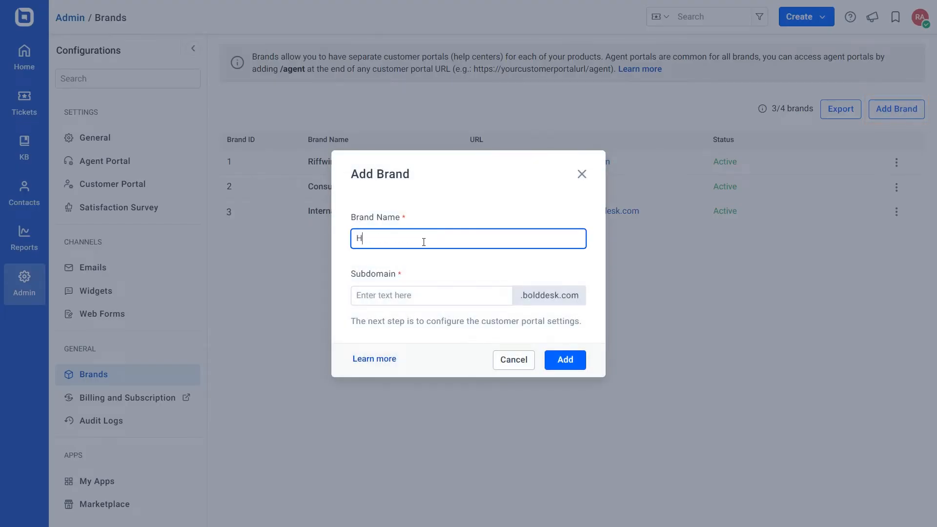
pyautogui.write('ealthcare')
pyautogui.press('Tab')
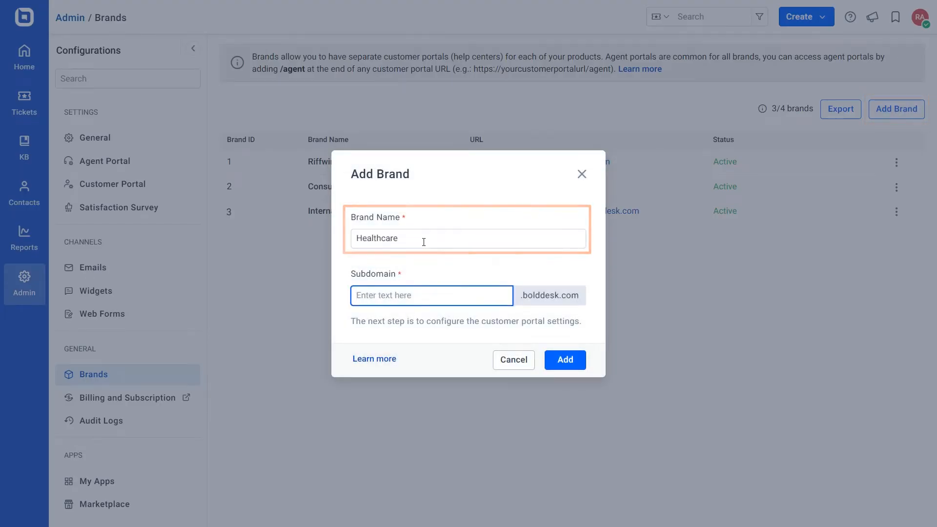
pyautogui.write('healthcare')
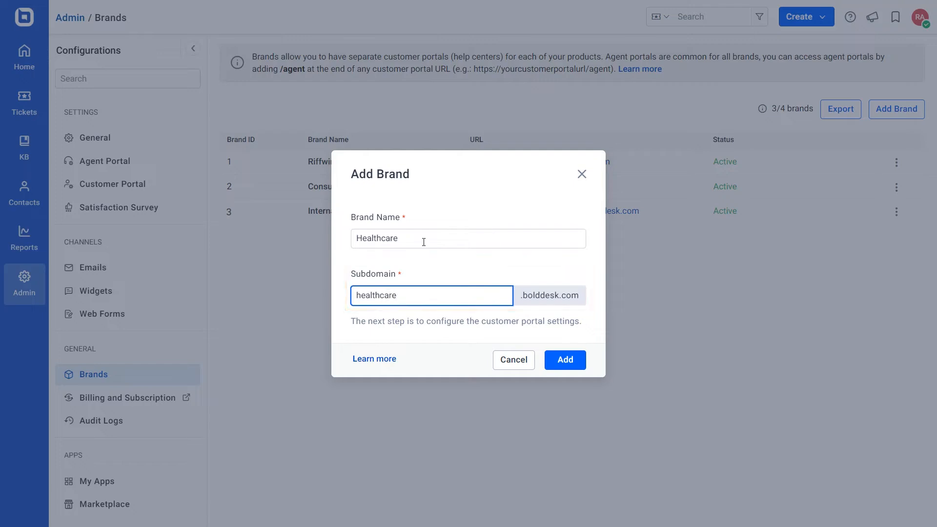
pyautogui.write('support')
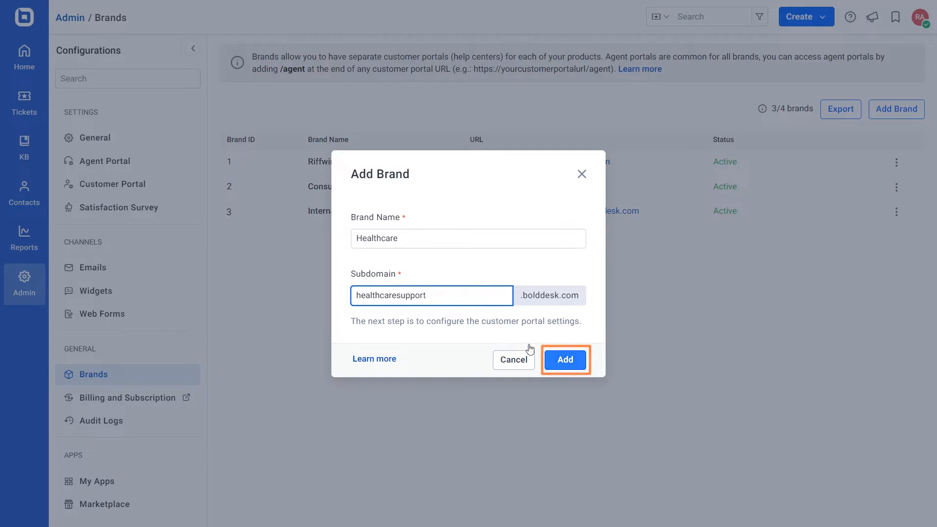
pyautogui.click(565, 361)
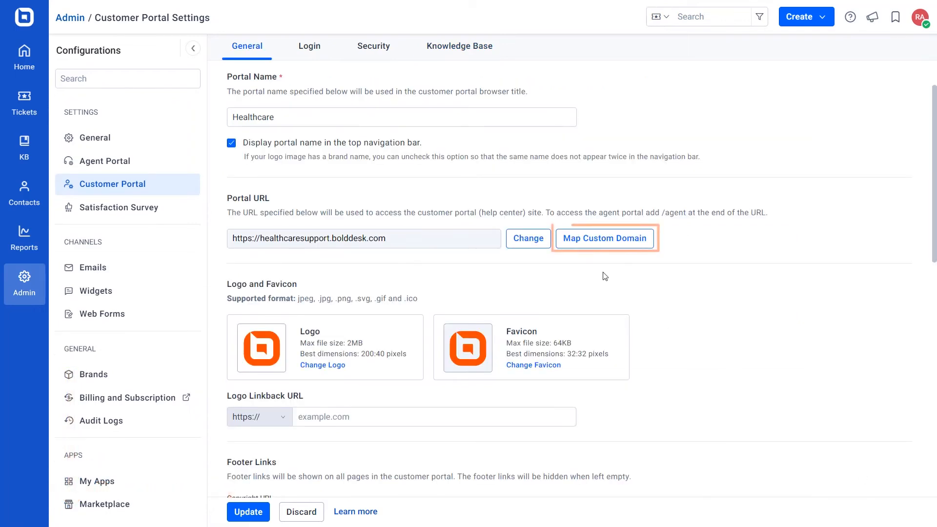
# Open custom domain mapping for the Healthcare customer portal, and open the actions of the Internal brand in the brands list.
pyautogui.click(597, 249)
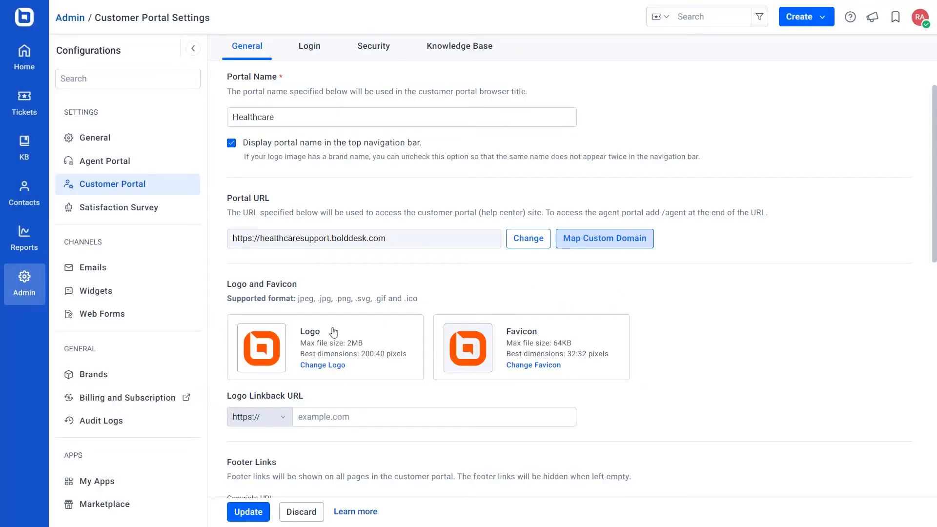
pyautogui.click(131, 375)
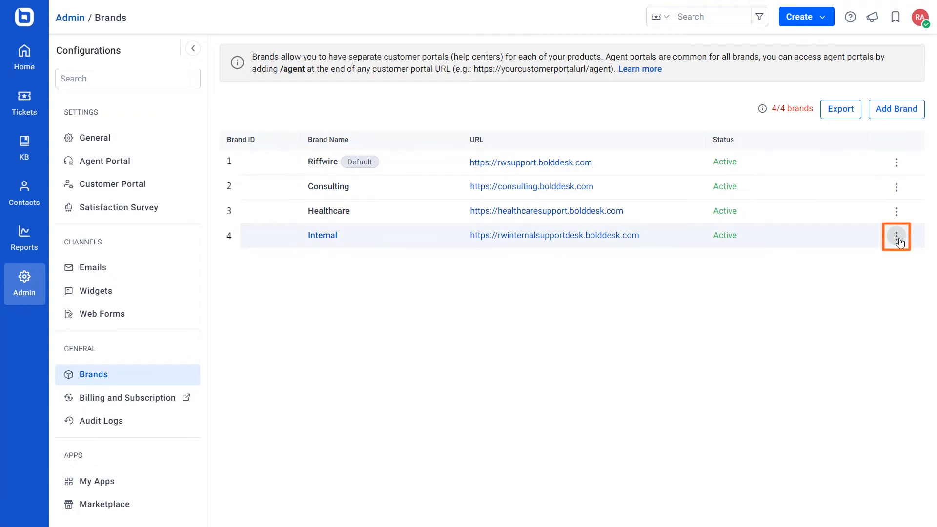
pyautogui.click(898, 236)
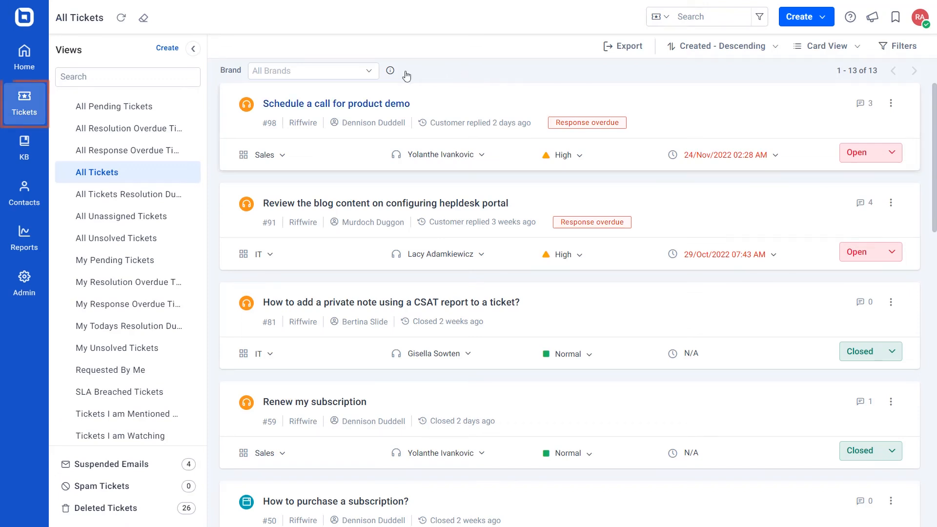
# Open the choice of brands for filtering the All Tickets list.
pyautogui.click(369, 74)
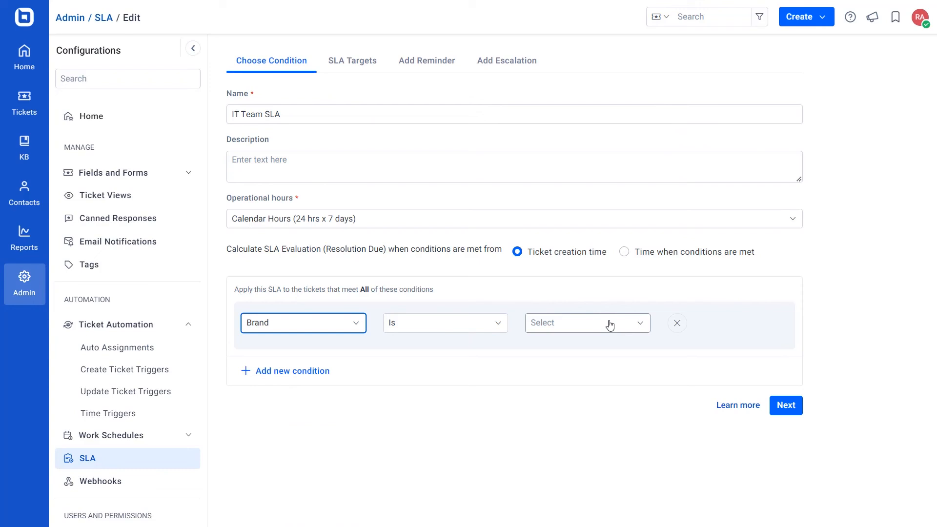
# Complete the brand condition of the IT Team SLA so that it applies to Riffwire tickets.
pyautogui.click(640, 328)
pyautogui.click(551, 415)
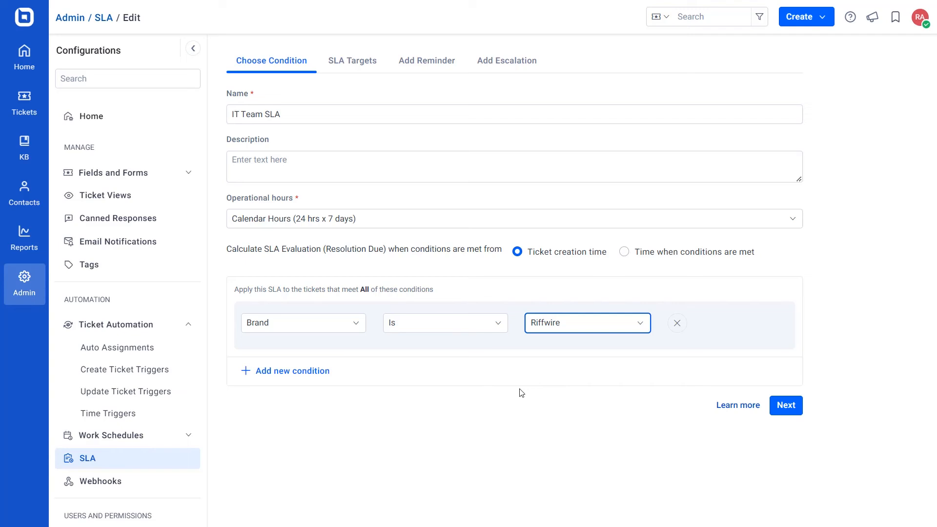
# Set the brand preference in the personal ticket settings to the specific brand Riffwire and save the settings.
pyautogui.click(920, 17)
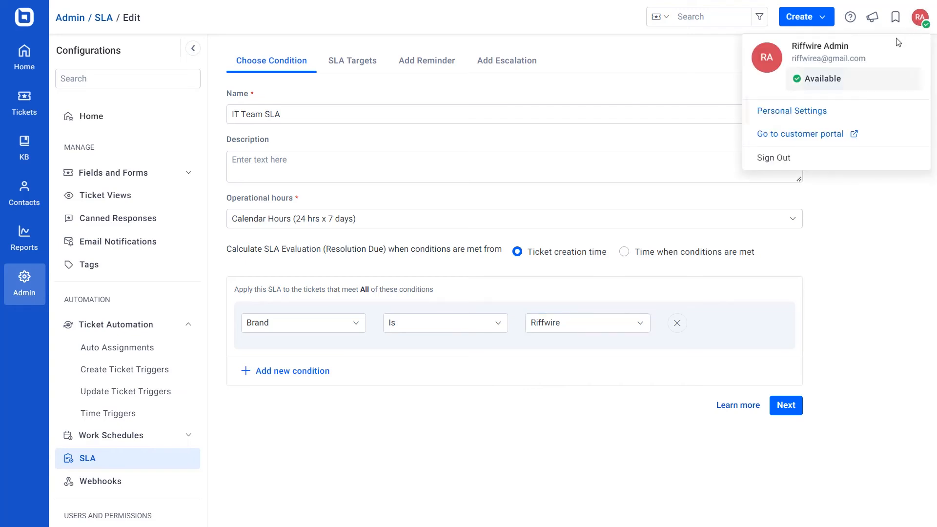
pyautogui.click(810, 112)
pyautogui.click(388, 463)
pyautogui.click(426, 476)
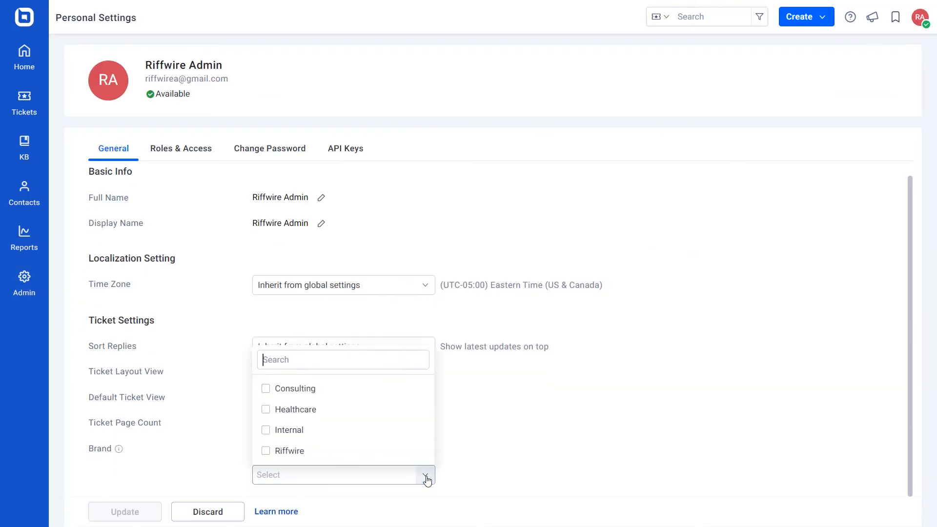
pyautogui.click(267, 452)
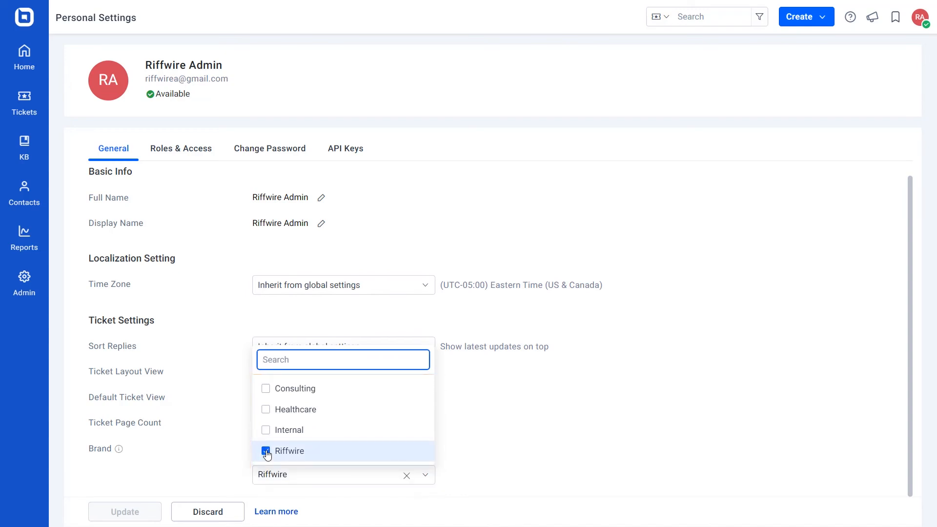
pyautogui.click(516, 450)
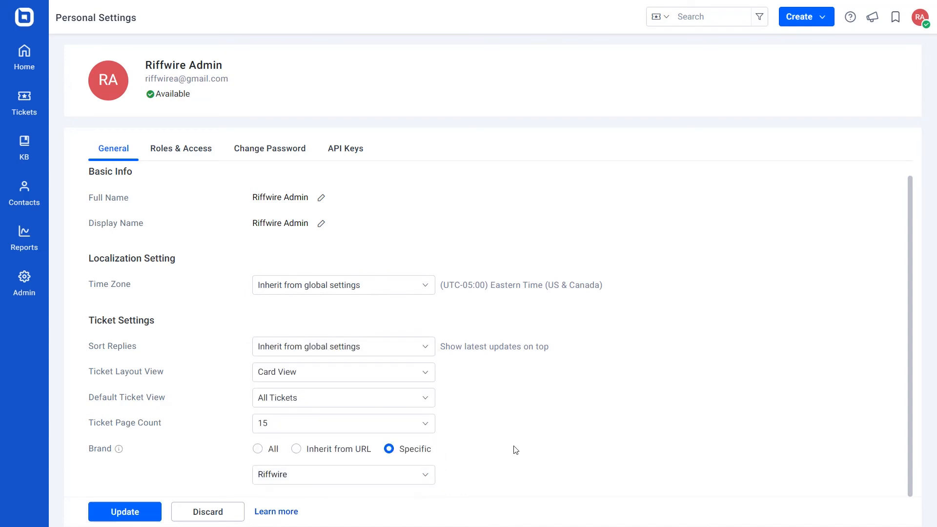
pyautogui.click(136, 512)
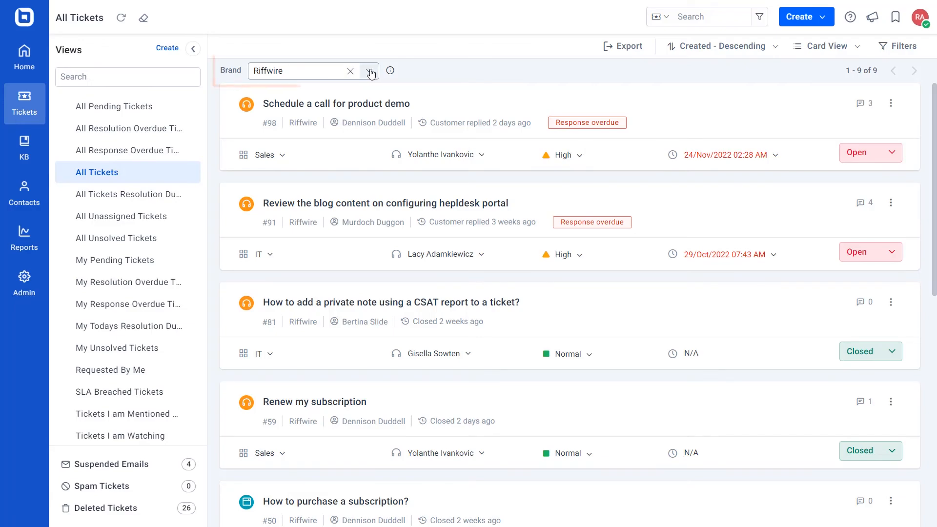